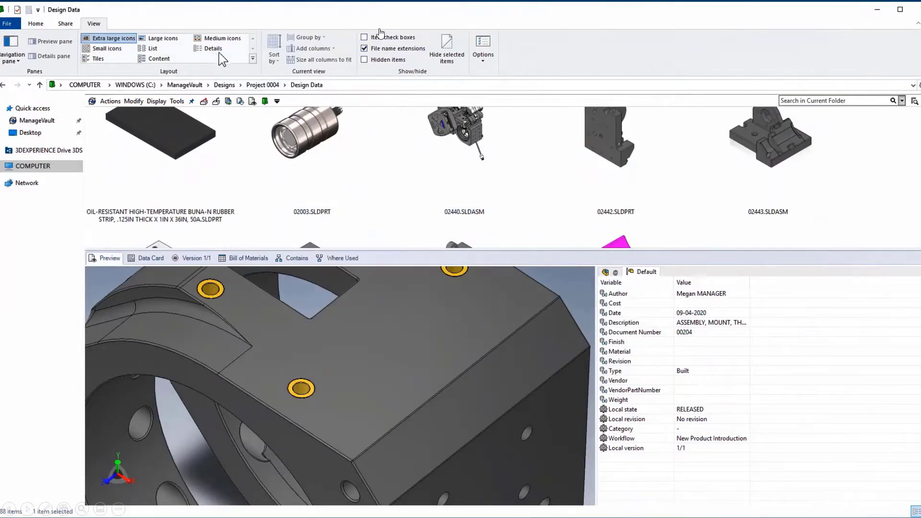
# Step: Switch the Design Data folder's file list to the Details layout
pyautogui.click(216, 49)
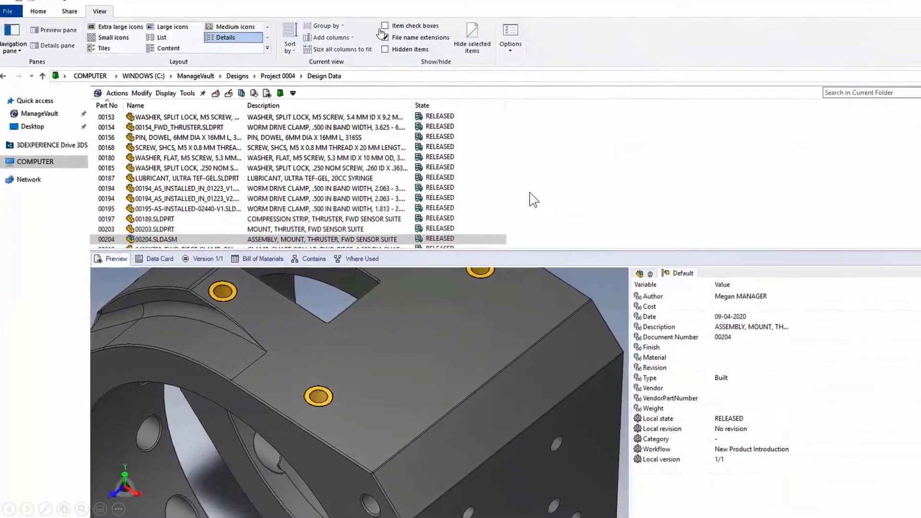
pyautogui.scroll(3, 533, 192)
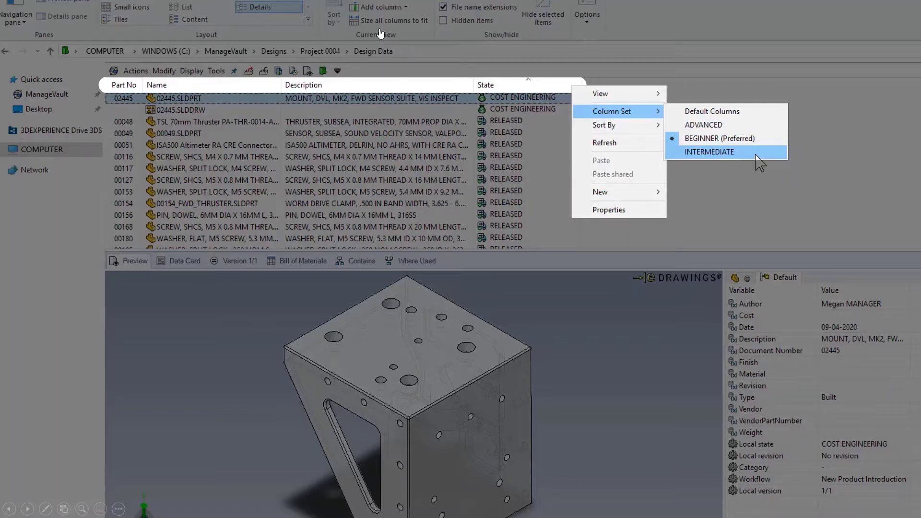
# Step: Try the INTERMEDIATE and ADVANCED column sets on the file list and return to BEGINNER (Preferred)
pyautogui.click(756, 155)
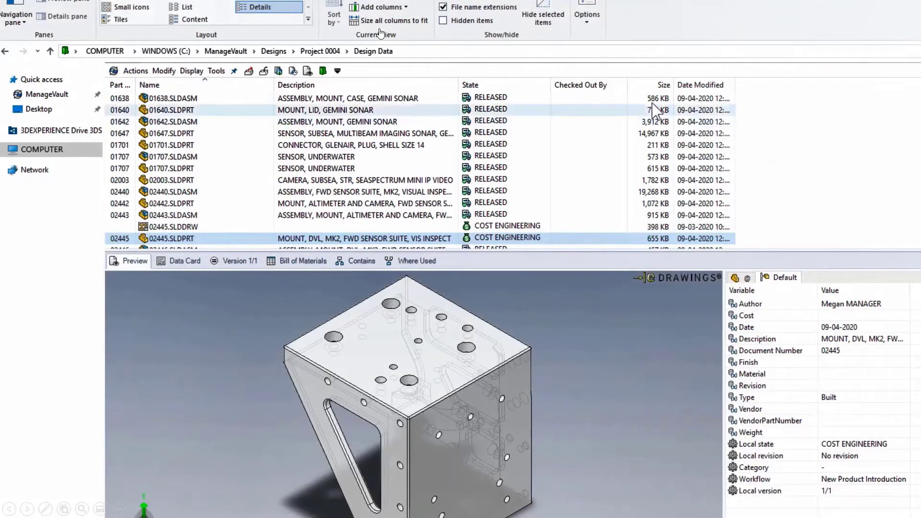
pyautogui.rightClick(620, 86)
pyautogui.moveTo(664, 112)
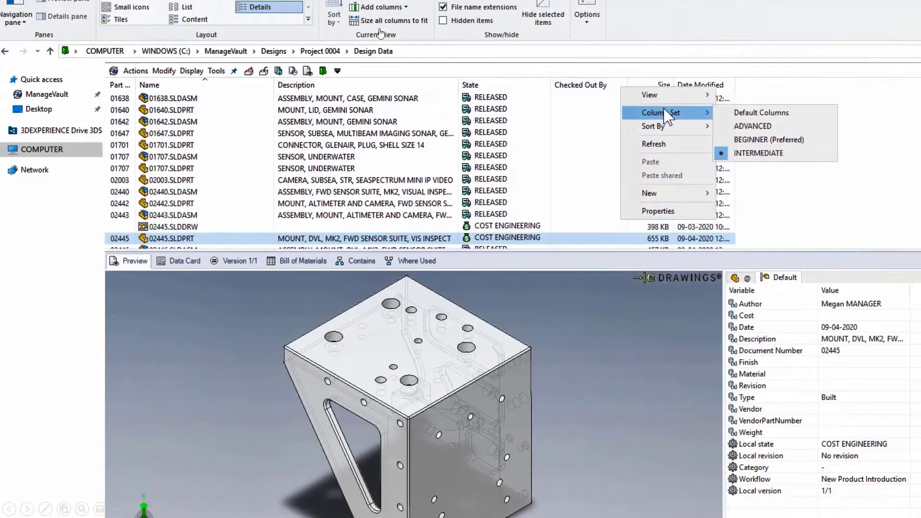
pyautogui.click(830, 127)
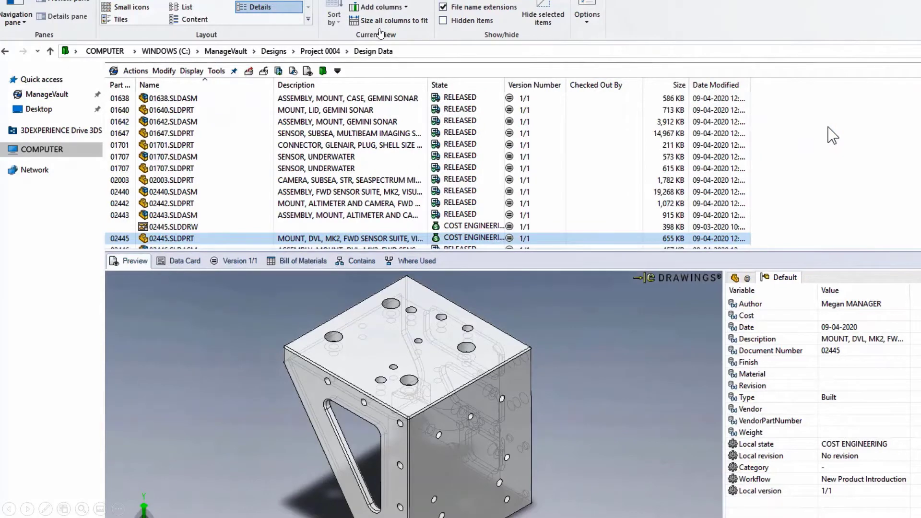
pyautogui.rightClick(631, 86)
pyautogui.moveTo(643, 106)
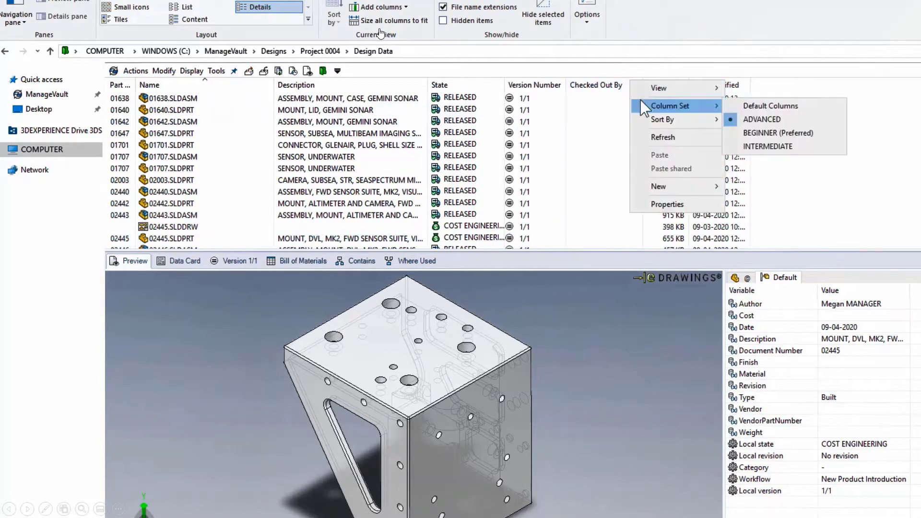
pyautogui.click(815, 134)
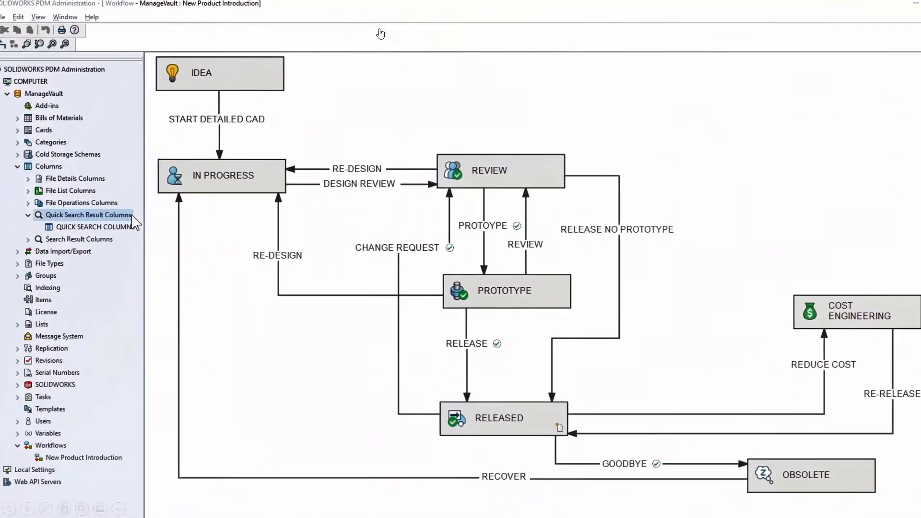
# Step: In SOLIDWORKS PDM Administration, add a Document Number column named Part No to the QUICK SEARCH COLUMNS set
pyautogui.doubleClick(115, 227)
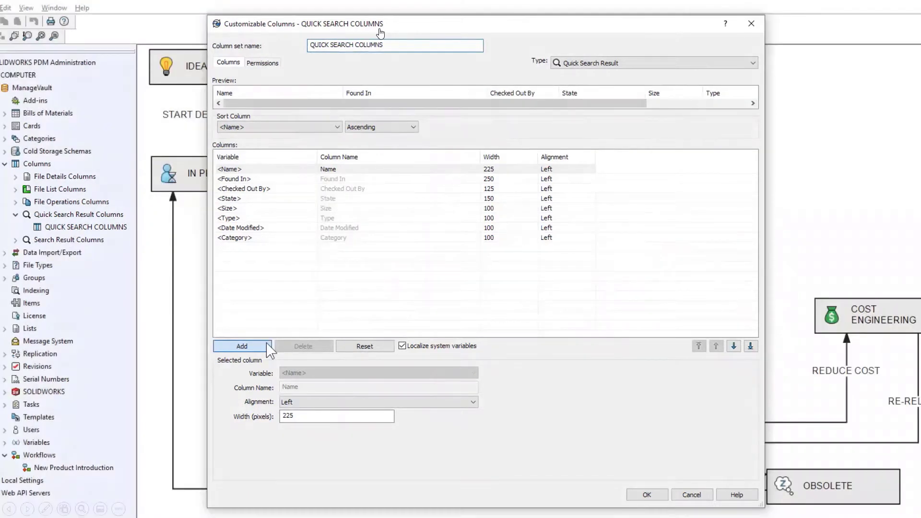
pyautogui.click(242, 346)
pyautogui.click(366, 373)
pyautogui.click(335, 302)
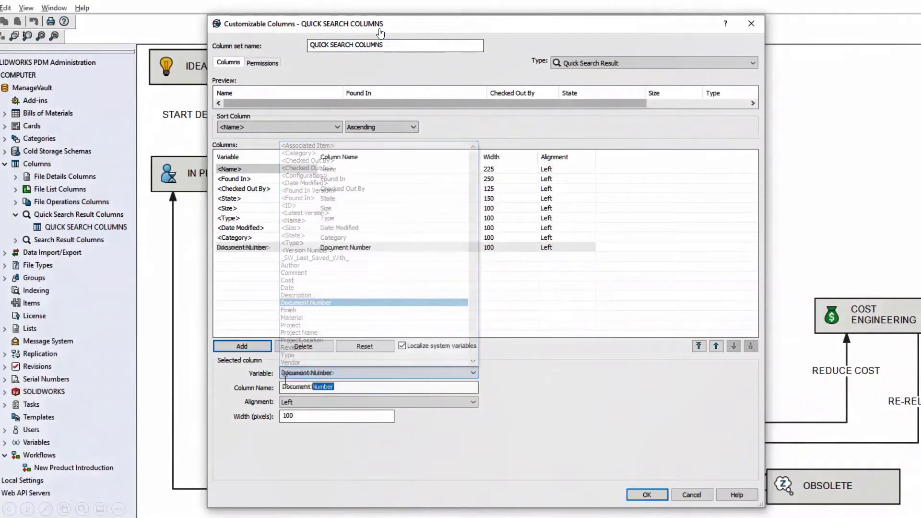
pyautogui.write('Part No')
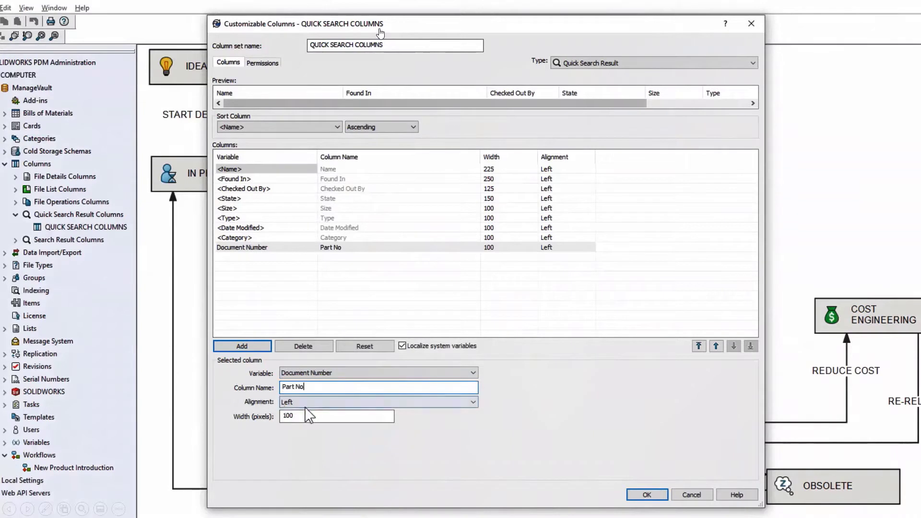
# Step: Set the Part No column's alignment to Center and its width to 50 pixels, and place it first in the column list
pyautogui.click(336, 402)
pyautogui.click(310, 423)
pyautogui.click(313, 417)
pyautogui.press('BackSpace')
pyautogui.press('BackSpace')
pyautogui.press('BackSpace')
pyautogui.write('50')
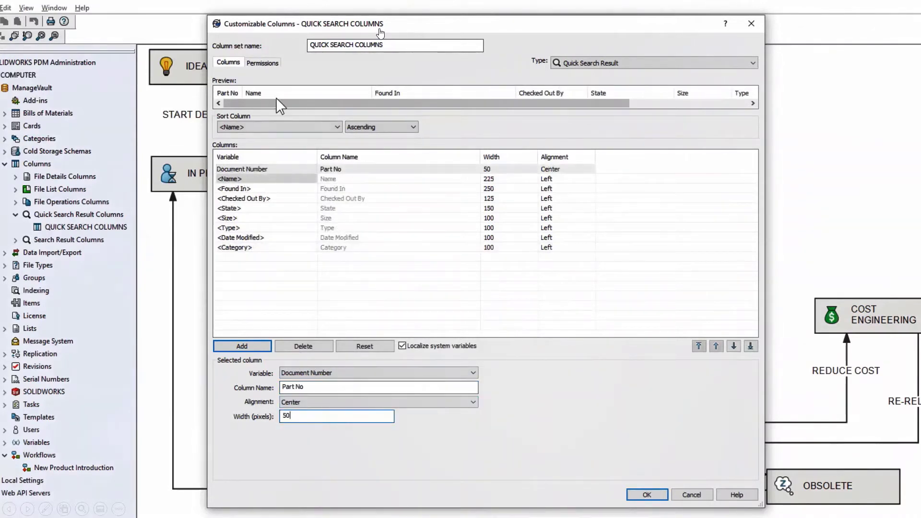
# Step: Make the quick search column set preferred for the Engineering group and save the column set
pyautogui.click(262, 63)
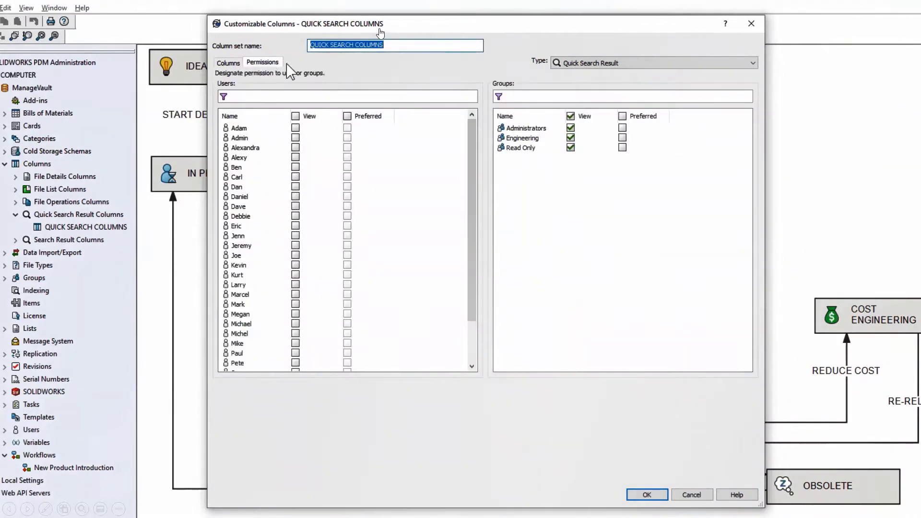
pyautogui.click(623, 139)
pyautogui.click(646, 494)
pyautogui.click(16, 189)
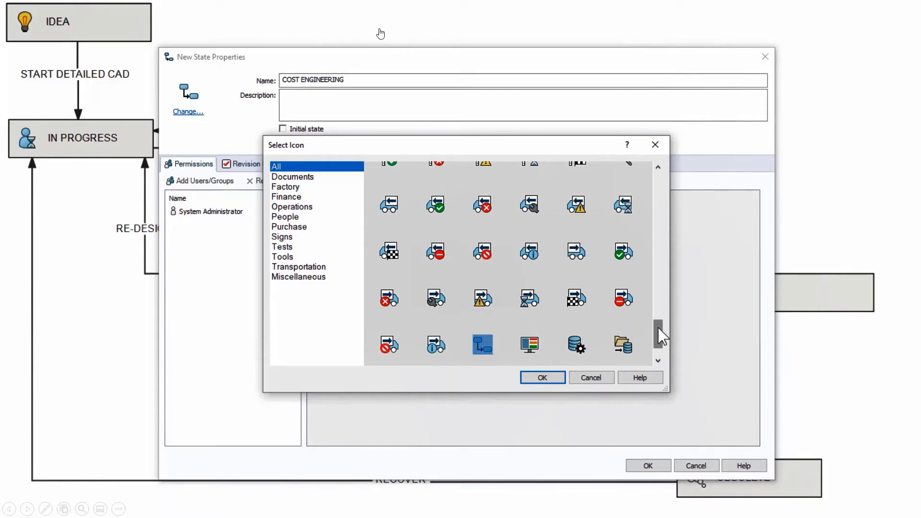
# Step: Choose the green money bag icon for the COST ENGINEERING workflow state
pyautogui.moveTo(658, 328); pyautogui.dragTo(664, 212)
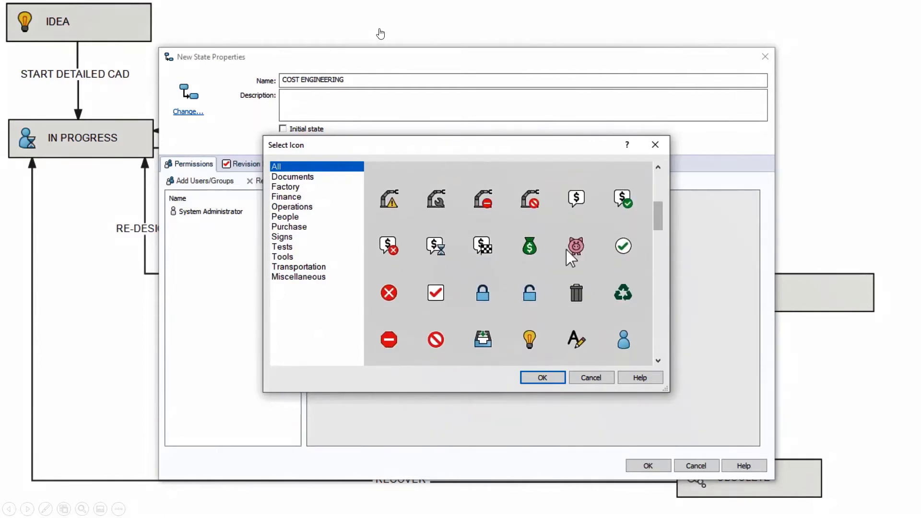
pyautogui.click(532, 248)
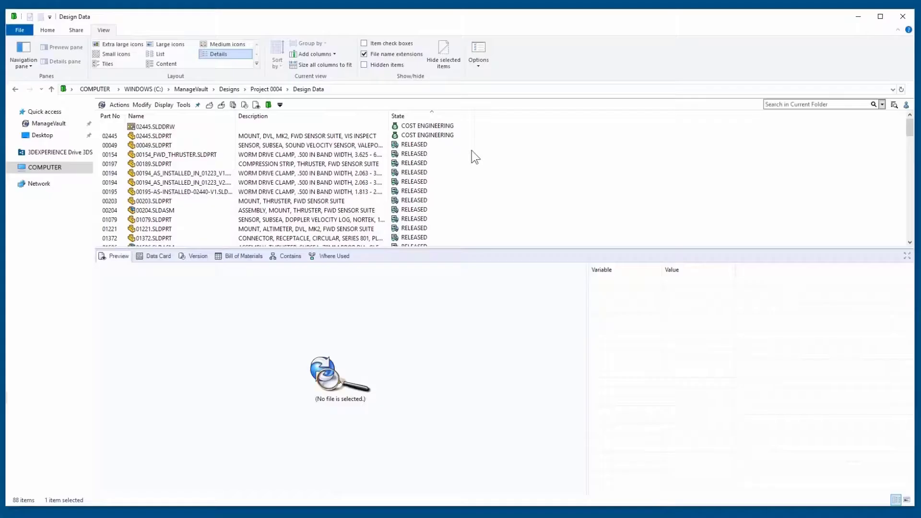
# Step: Preview 02445.SLDPRT from the Design Data folder, enlarge the preview area and inspect the mount from another angle
pyautogui.click(358, 138)
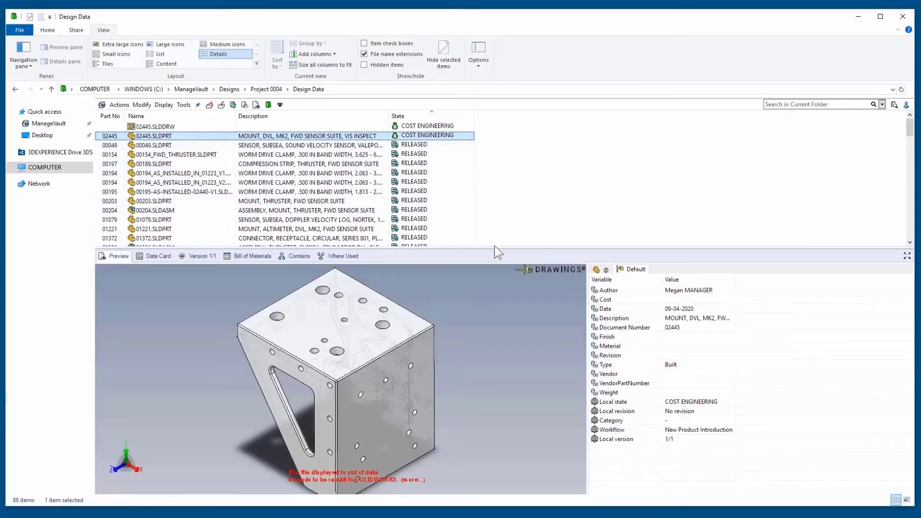
pyautogui.moveTo(494, 245); pyautogui.dragTo(486, 147)
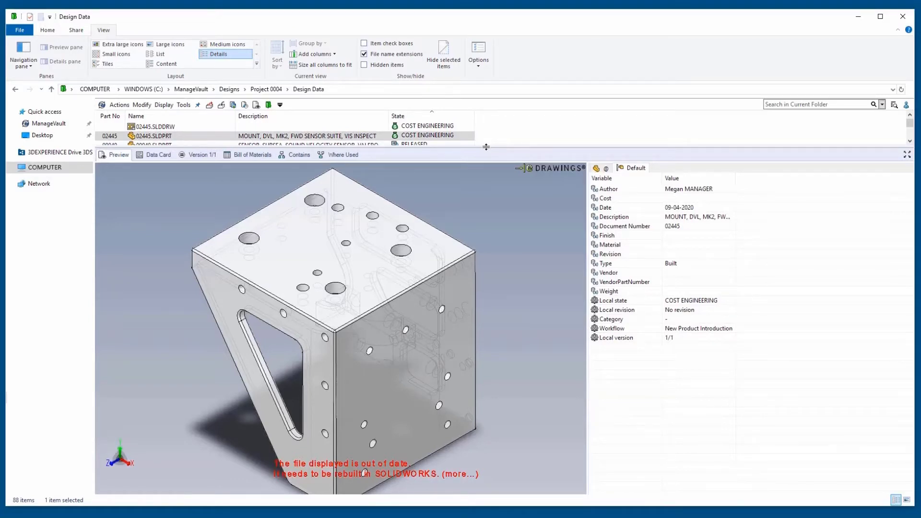
pyautogui.moveTo(301, 375); pyautogui.dragTo(276, 368)
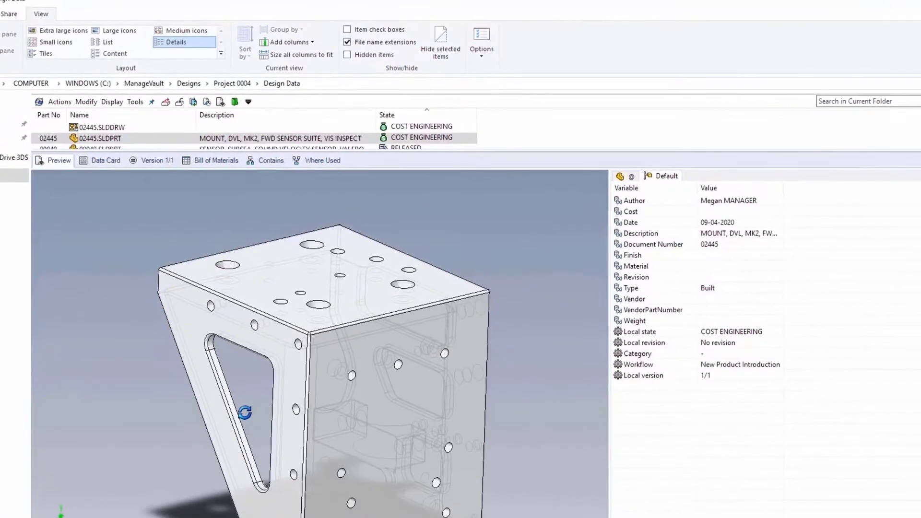
pyautogui.moveTo(245, 412); pyautogui.dragTo(318, 179)
# Step: Show where 02445.SLDPRT is used, switch the result to Treehouse view and fit the whole tree in the view
pyautogui.click(326, 161)
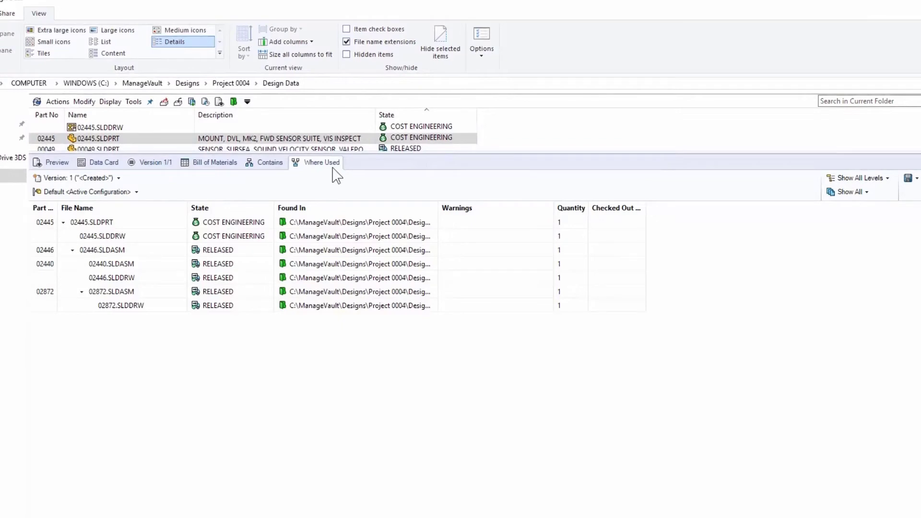
pyautogui.click(893, 163)
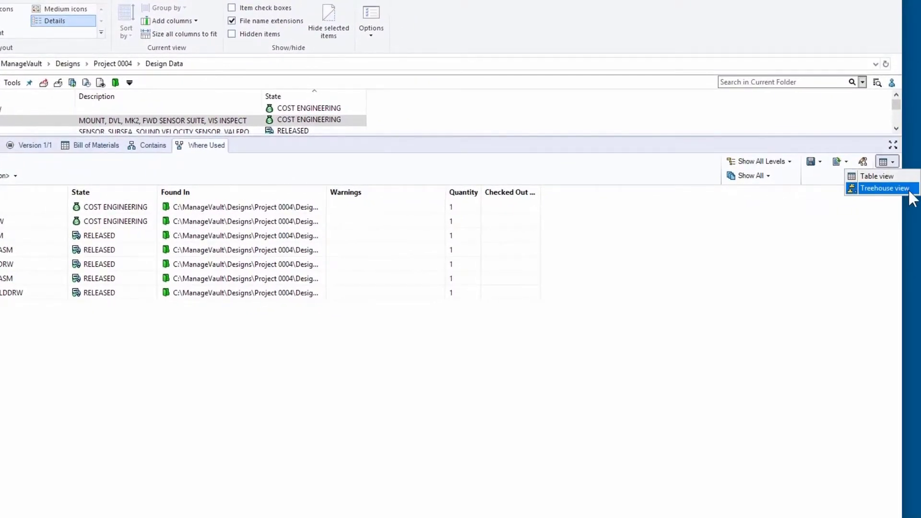
pyautogui.click(910, 197)
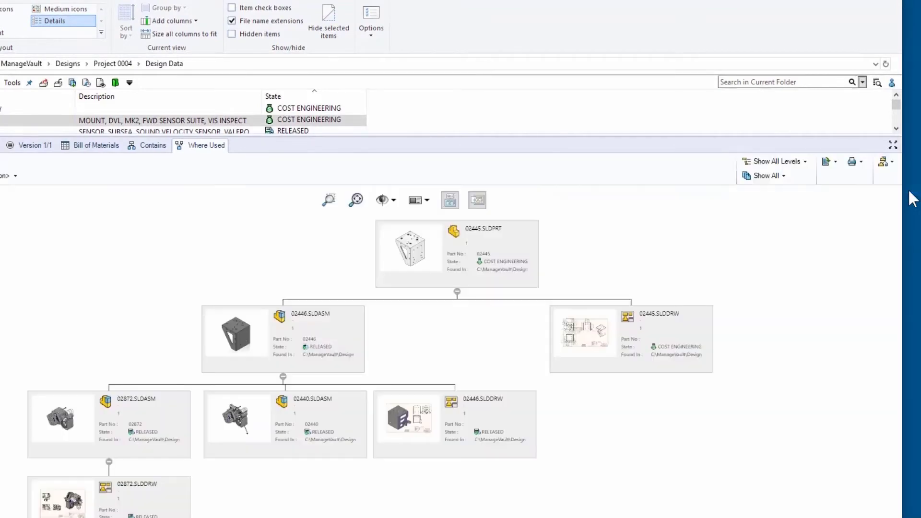
pyautogui.click(354, 200)
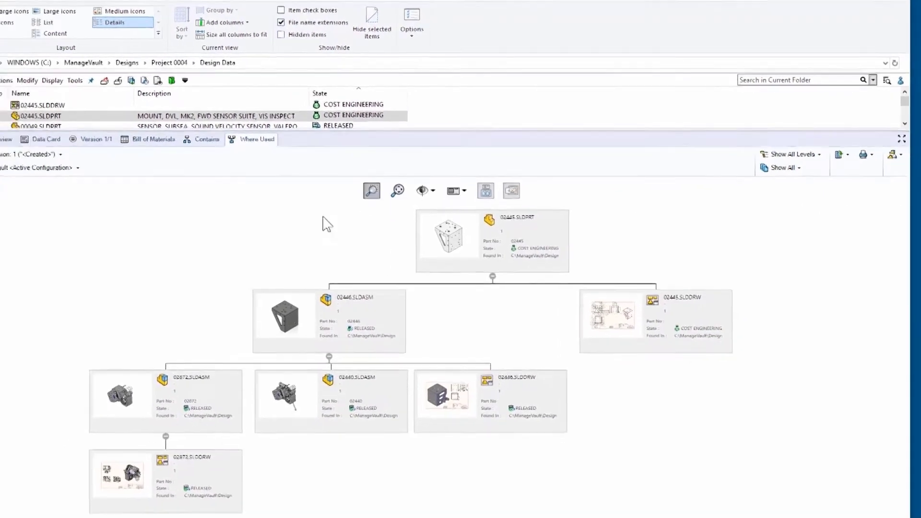
pyautogui.moveTo(118, 330); pyautogui.dragTo(493, 517)
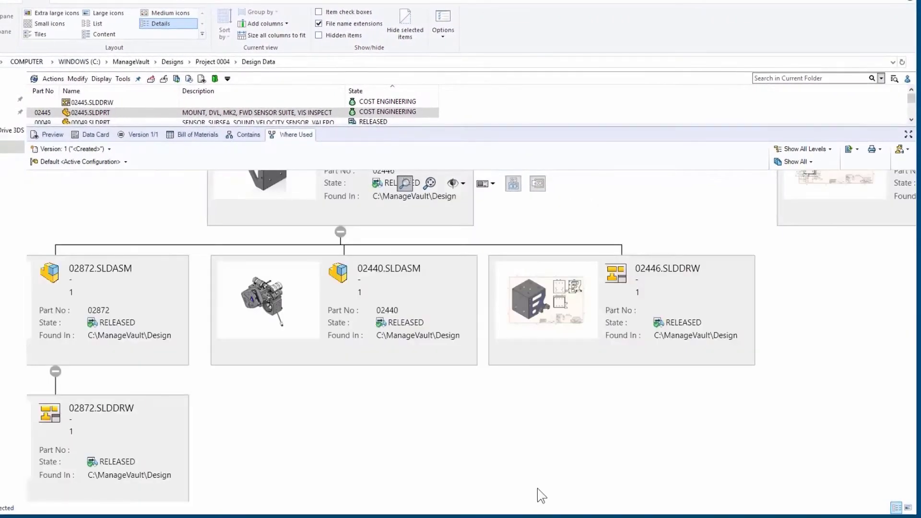
pyautogui.scroll(-4, 479, 386)
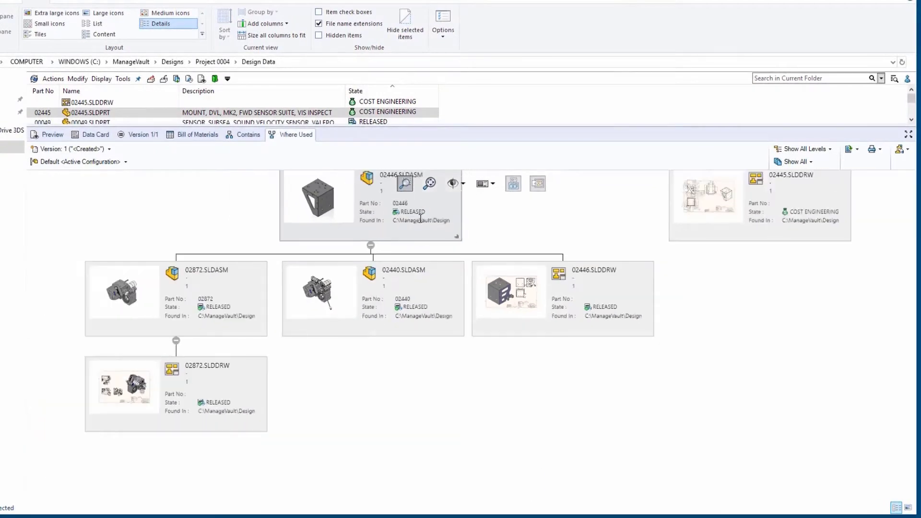
pyautogui.click(430, 184)
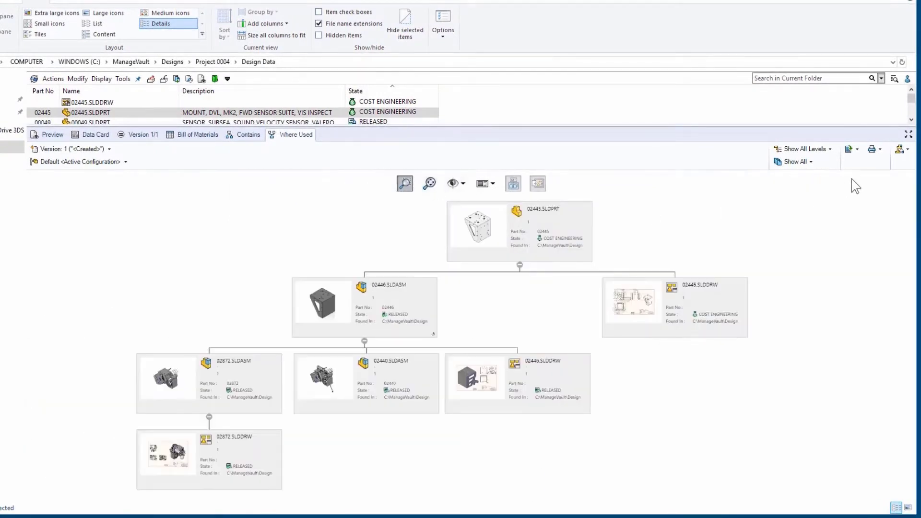
# Step: Export the where-used tree with thumbnails to 02445 ECO Impacted.xlsx and select the part's related files in the tree
pyautogui.click(857, 150)
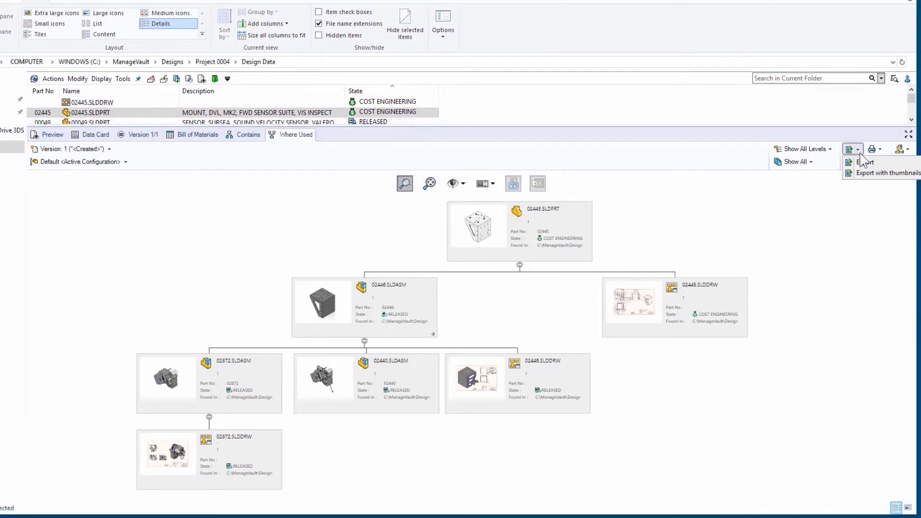
pyautogui.click(887, 173)
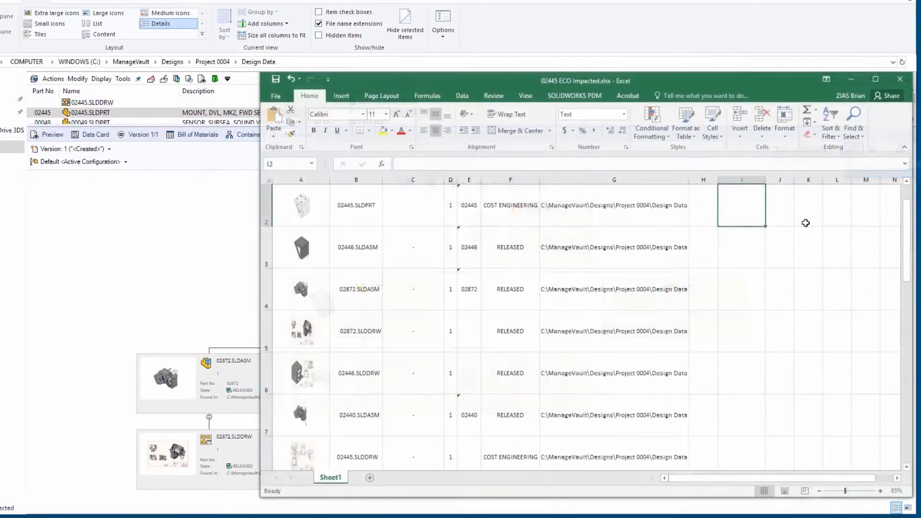
pyautogui.click(574, 95)
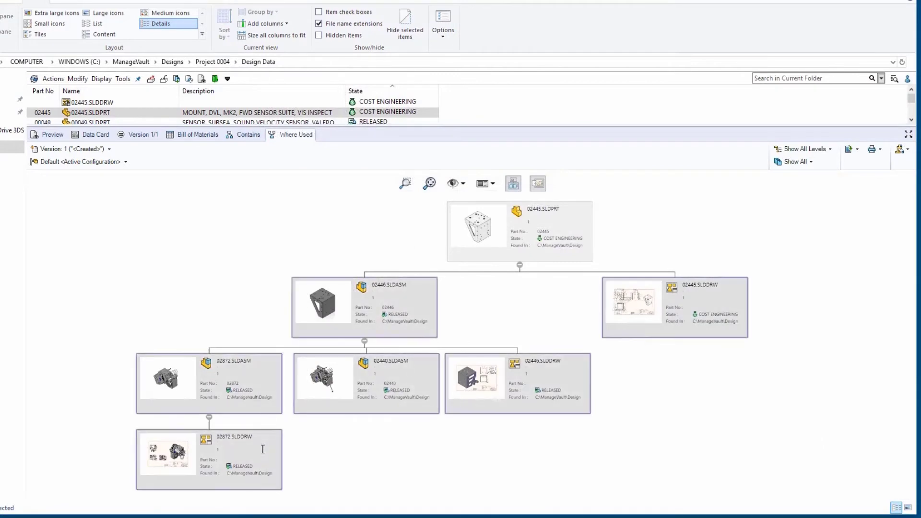
pyautogui.rightClick(262, 449)
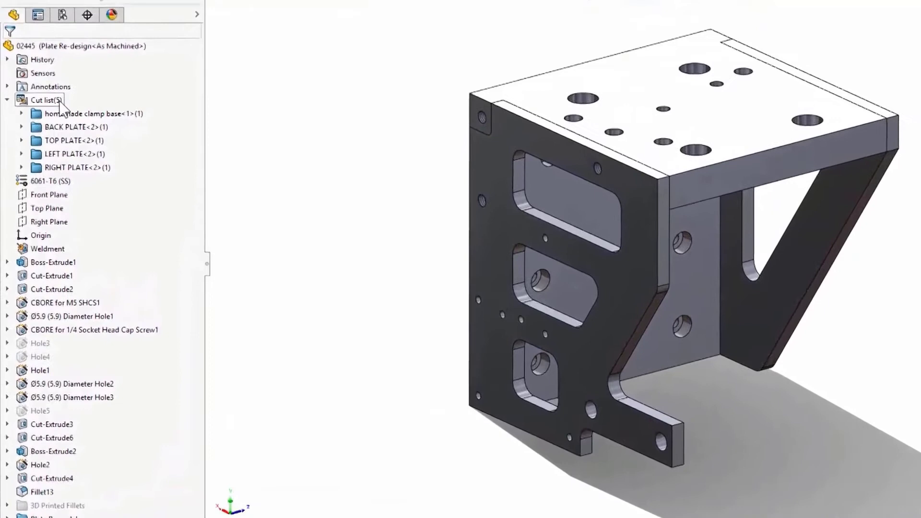
# Step: In SOLIDWORKS, exclude the homemade clamp base from the cut list of part 02445
pyautogui.click(46, 100)
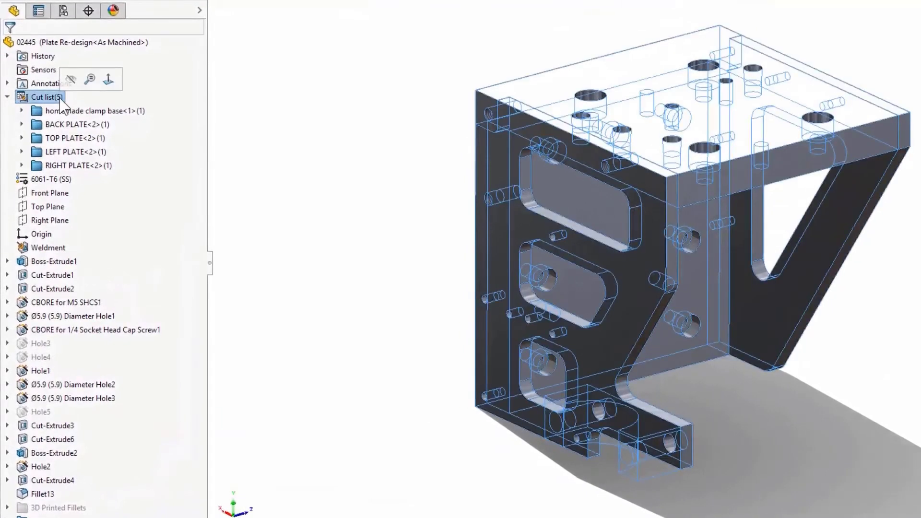
pyautogui.click(128, 111)
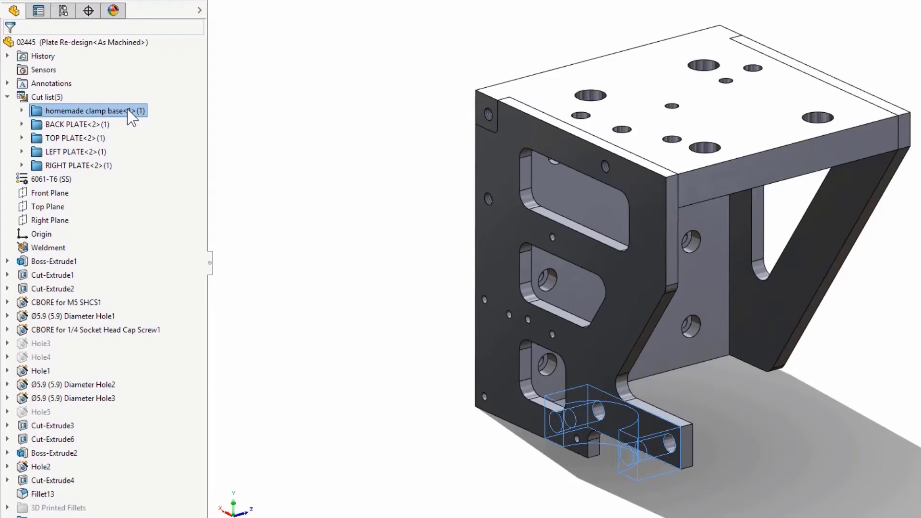
pyautogui.rightClick(128, 111)
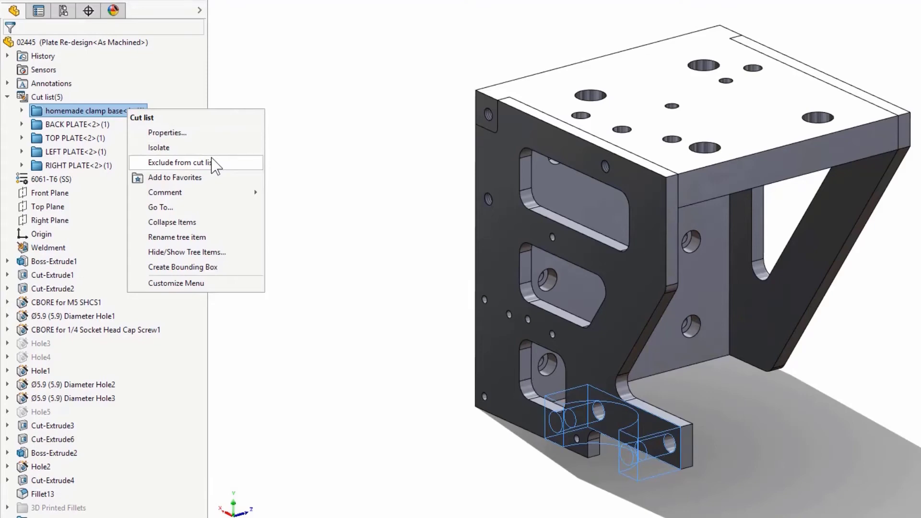
pyautogui.click(214, 163)
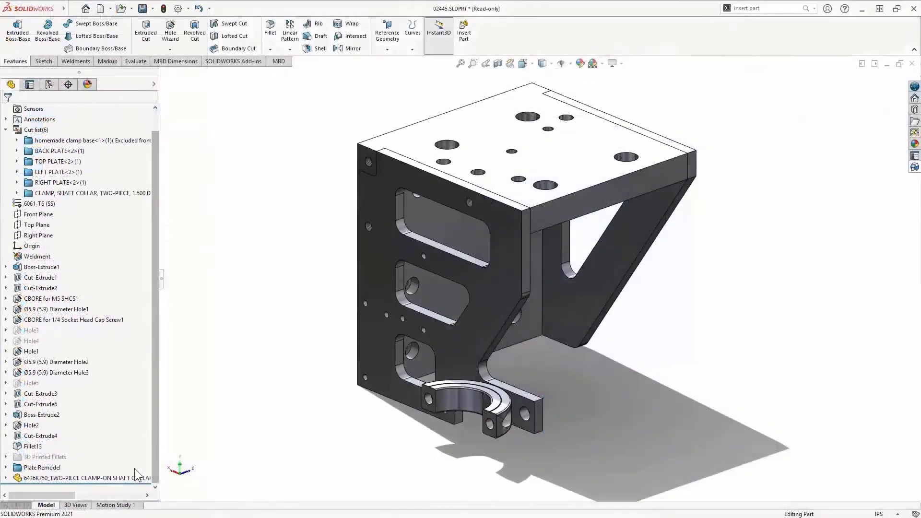
# Step: Show the external references of the inserted 6436K750 two-piece clamp-on shaft collar in part 02445 and select its in-context reference
pyautogui.click(131, 477)
pyautogui.rightClick(131, 476)
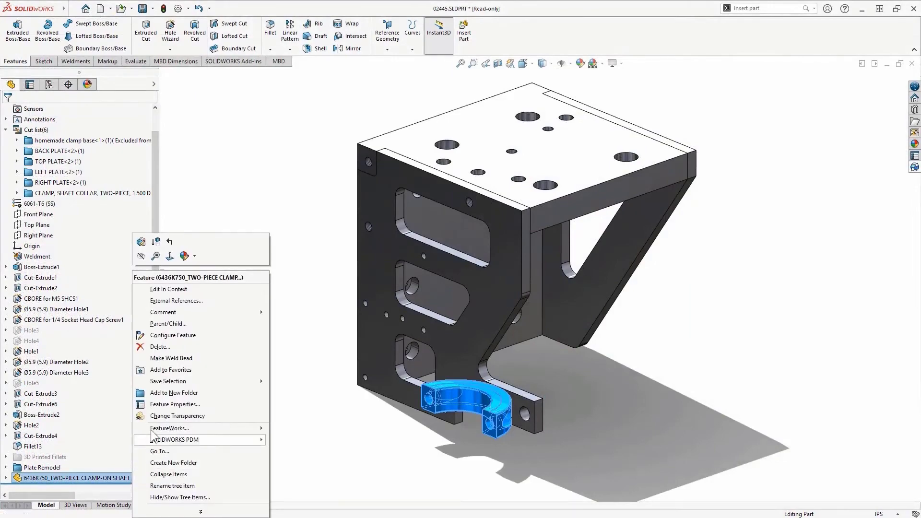
pyautogui.click(204, 301)
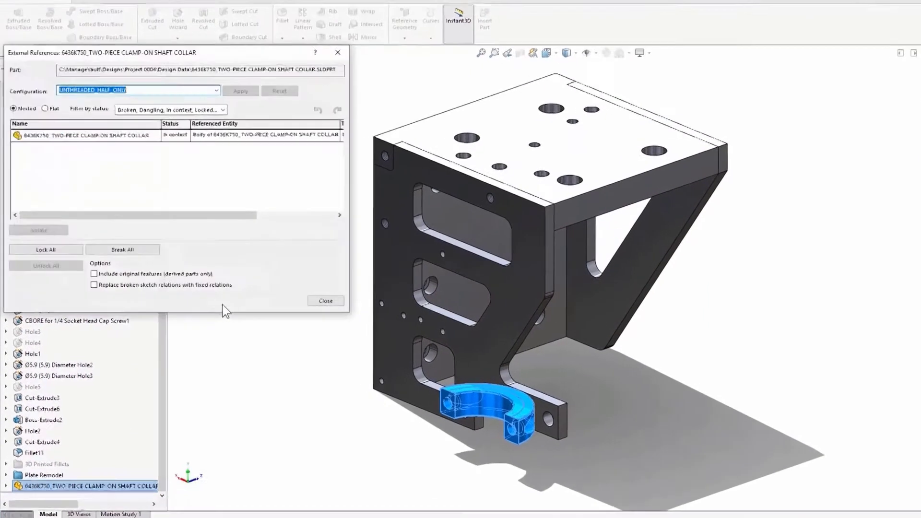
pyautogui.click(224, 135)
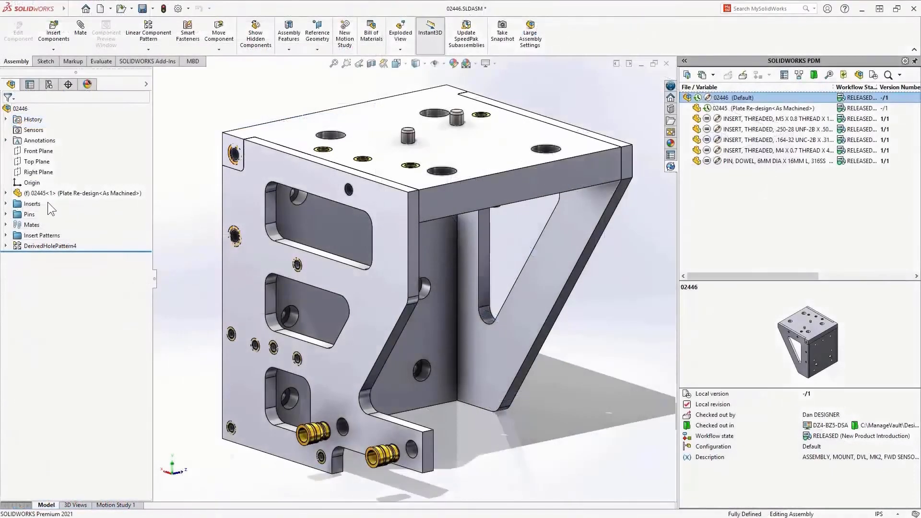
# Step: In assembly 02446, suppress the Inserts and Insert Patterns folders together
pyautogui.click(32, 204)
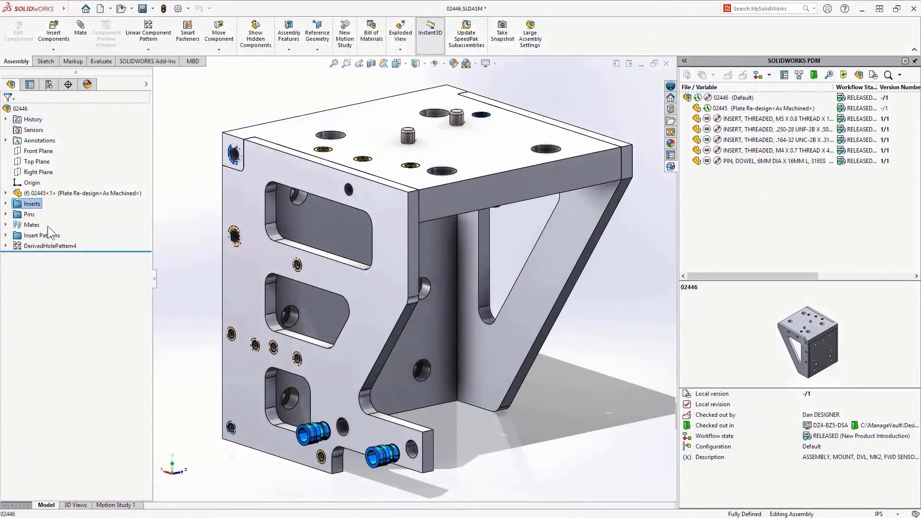
pyautogui.keyDown('ctrl'); pyautogui.click(42, 235); pyautogui.keyUp('ctrl')
pyautogui.click(58, 204)
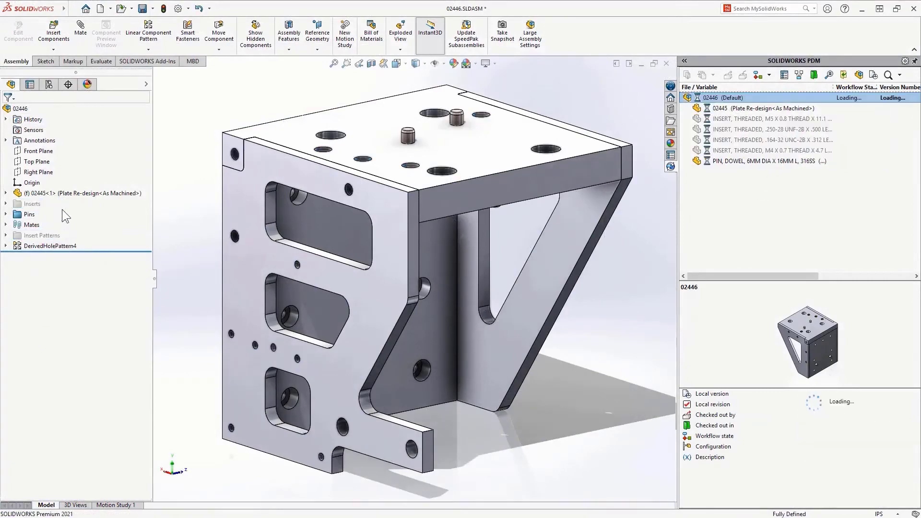
# Step: Set the Default configuration of assembly 02446 to promote its child components in the bill of materials when used as a subassembly
pyautogui.click(48, 86)
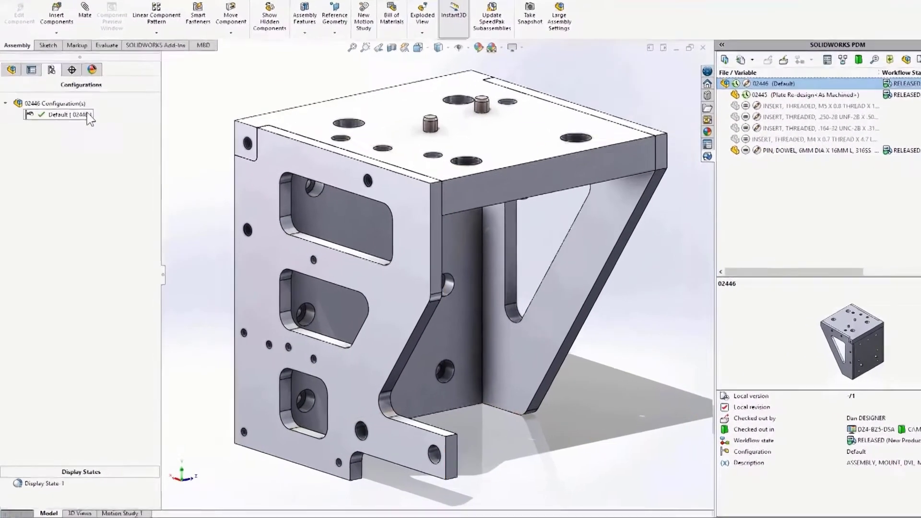
pyautogui.rightClick(71, 126)
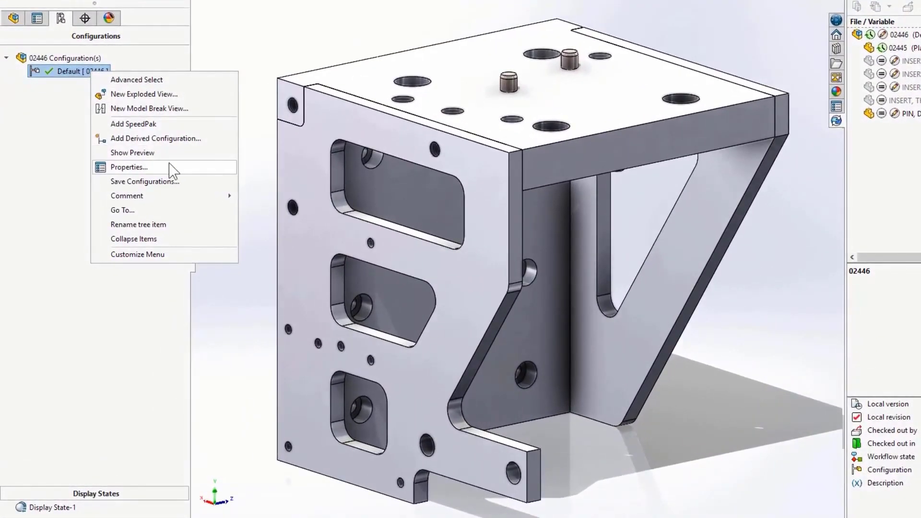
pyautogui.click(129, 167)
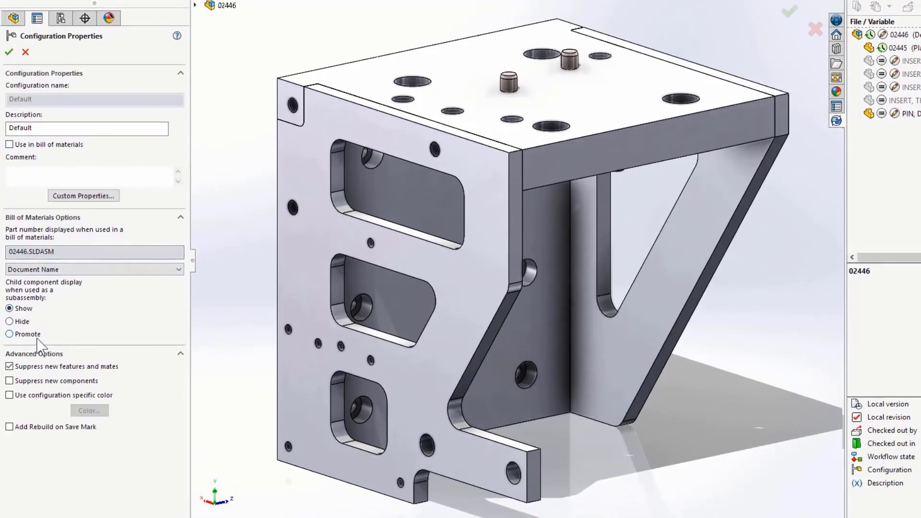
pyautogui.click(29, 335)
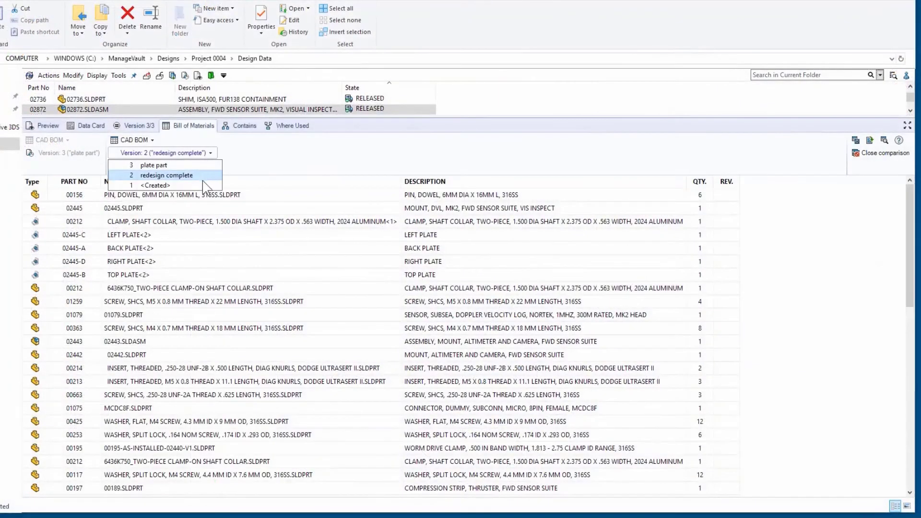
# Step: In the PDM vault, compare the CAD BOM of 02872.SLDASM version 3 with version 1 (<Created>) and review the differences
pyautogui.click(202, 186)
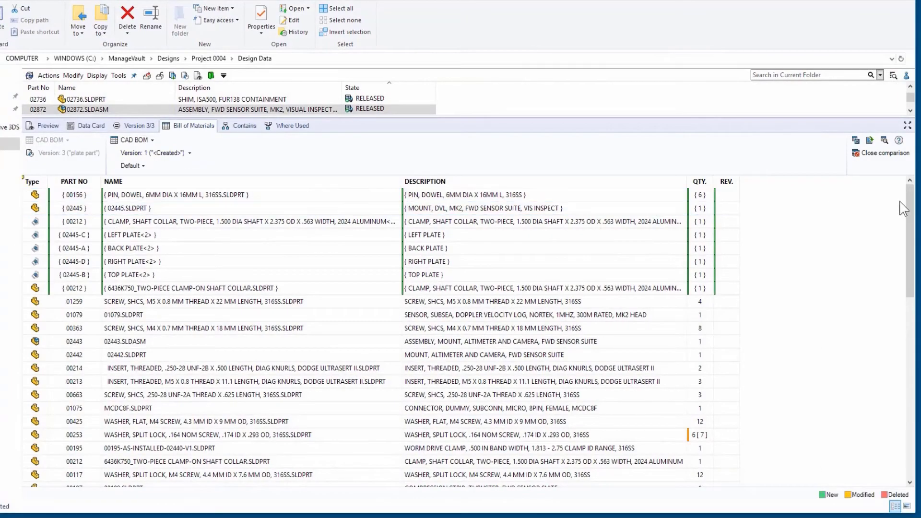
pyautogui.moveTo(910, 207); pyautogui.dragTo(908, 186)
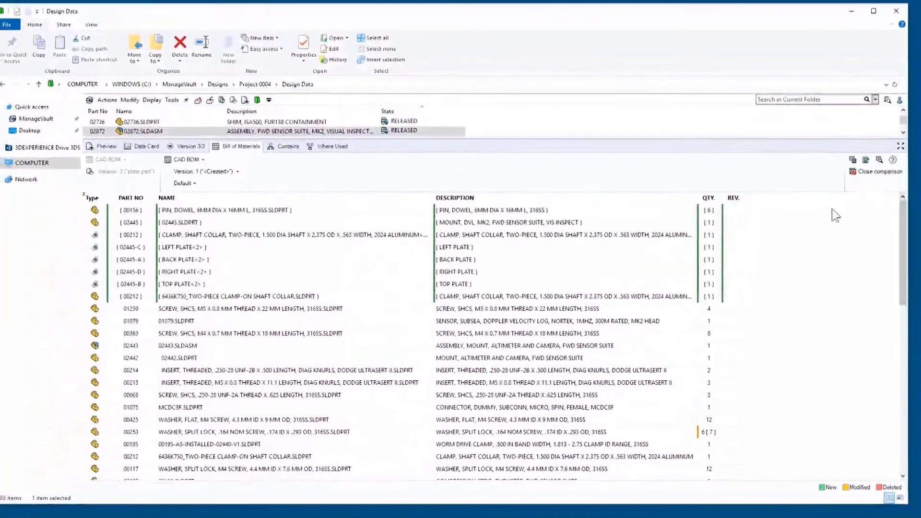